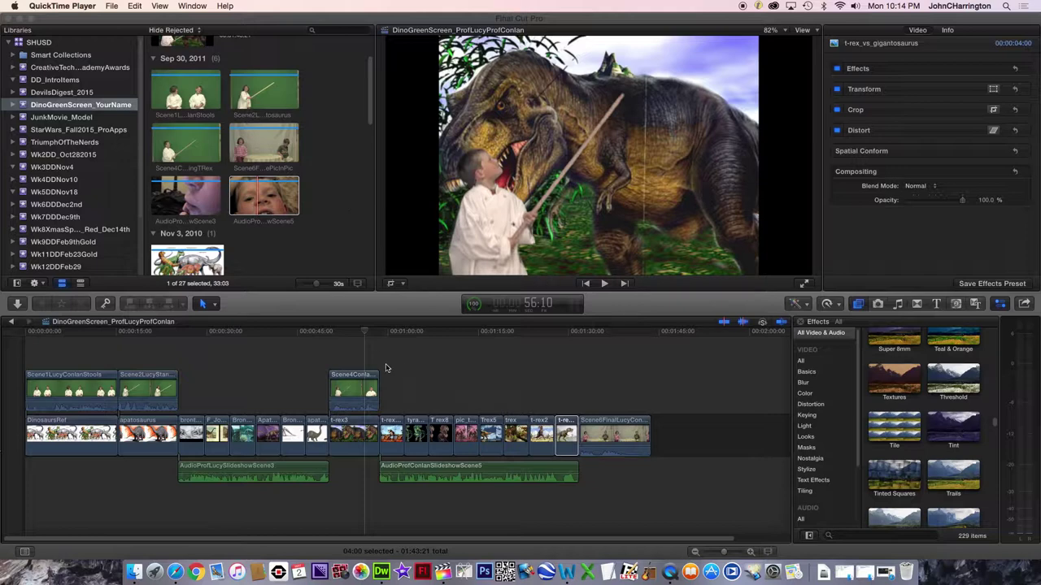
Bring Final Cut Pro to the front and skim the timeline's dinosaur clips.
{"action": "left_click", "coordinate": [365, 333]}
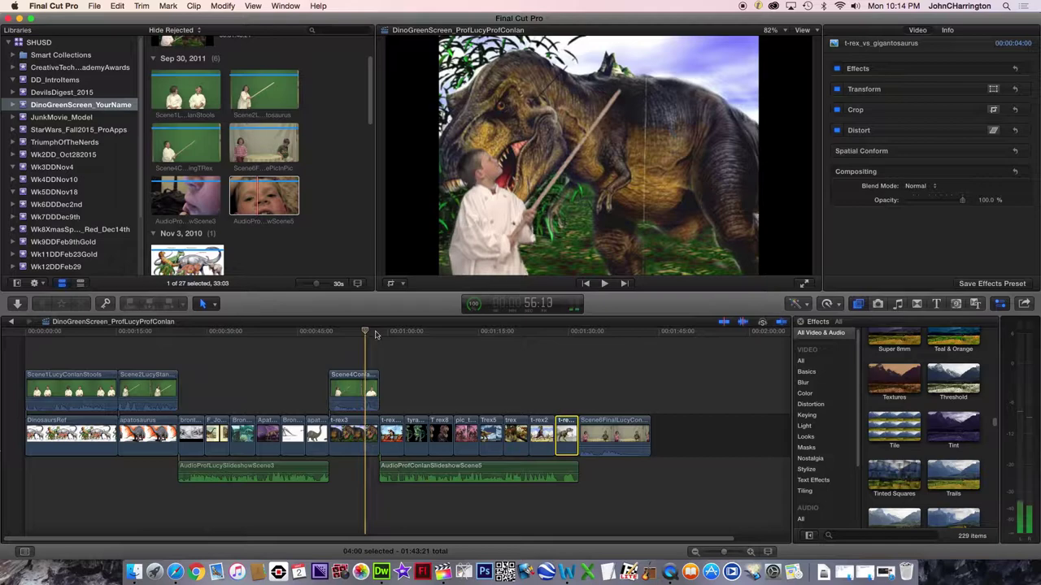
{"action": "mouse_move", "coordinate": [374, 334]}
{"action": "left_mouse_down"}
{"action": "mouse_move", "coordinate": [545, 347]}
{"action": "mouse_move", "coordinate": [358, 354]}
{"action": "left_mouse_up"}
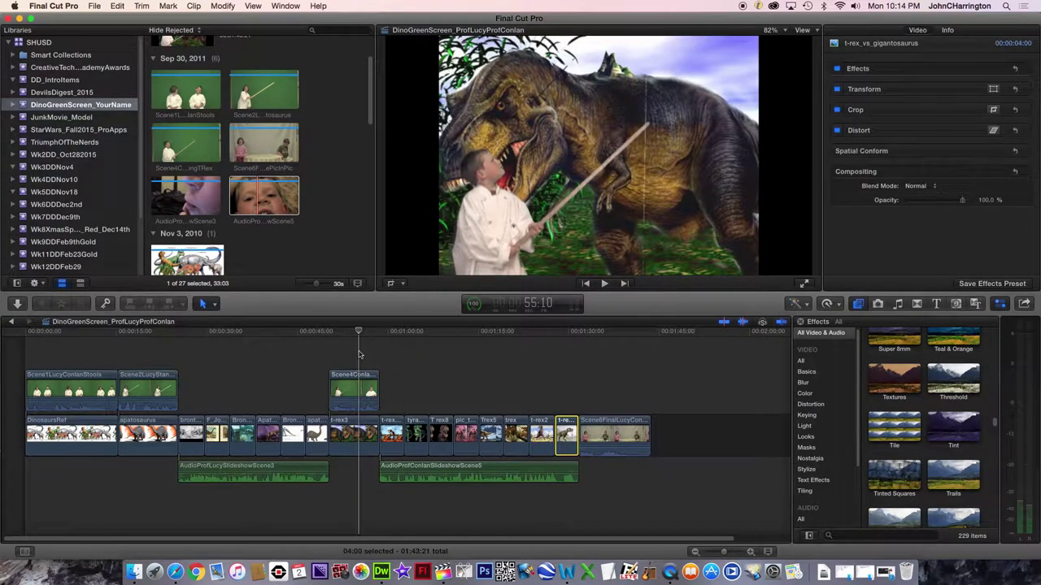
Apply a Ken Burns pan-and-zoom to the t-rex3 clip through the viewer's Crop mode.
{"action": "left_click", "coordinate": [355, 424]}
{"action": "left_click", "coordinate": [402, 284]}
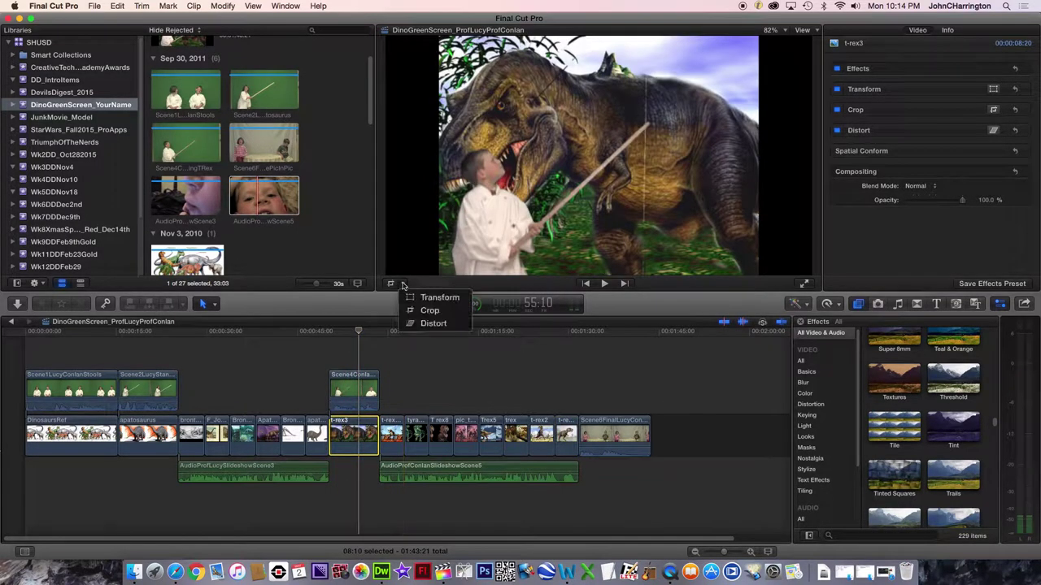
{"action": "left_click", "coordinate": [411, 311]}
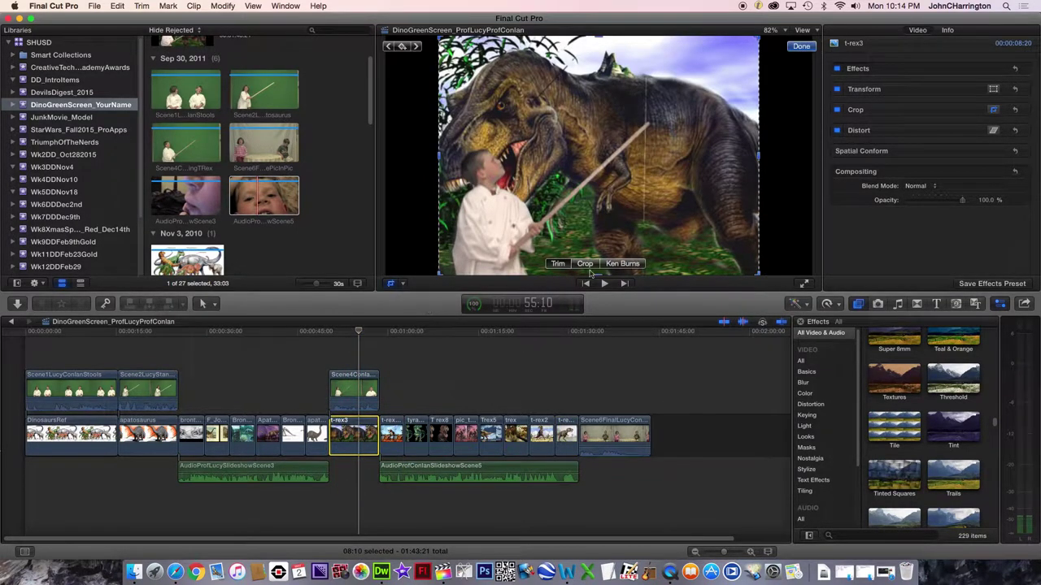
{"action": "left_click", "coordinate": [631, 266]}
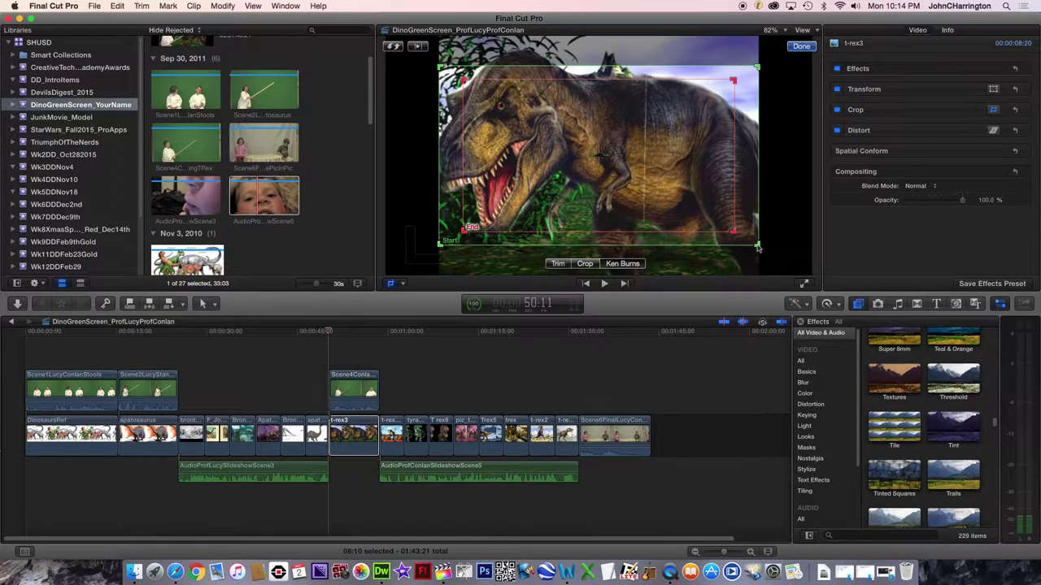
Resize and move the green Start and red End frames to enclose the T. rex's whole head.
{"action": "left_click_drag", "start_coordinate": [757, 248], "coordinate": [680, 200]}
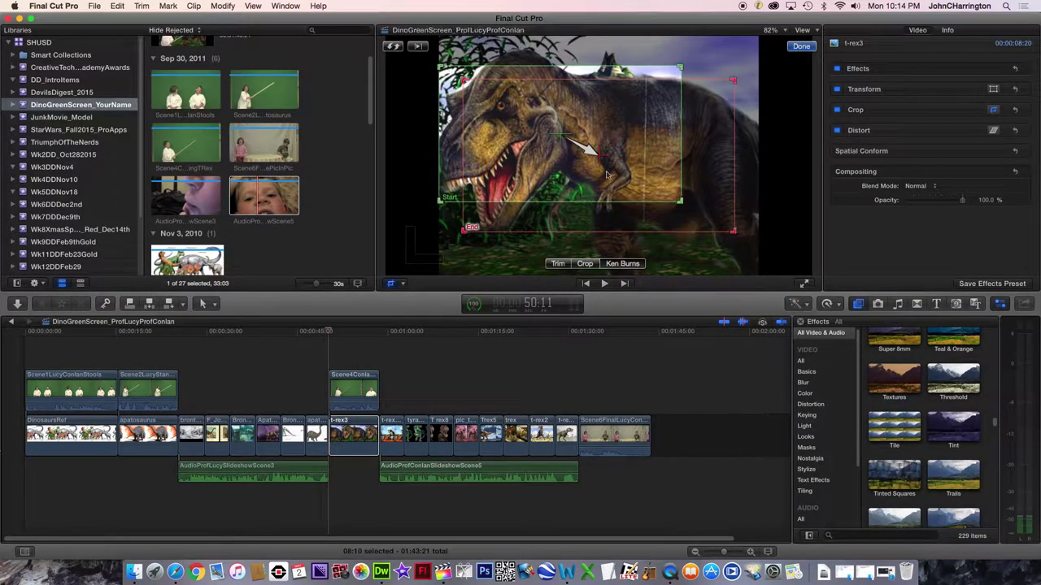
{"action": "left_click_drag", "start_coordinate": [605, 174], "coordinate": [606, 156]}
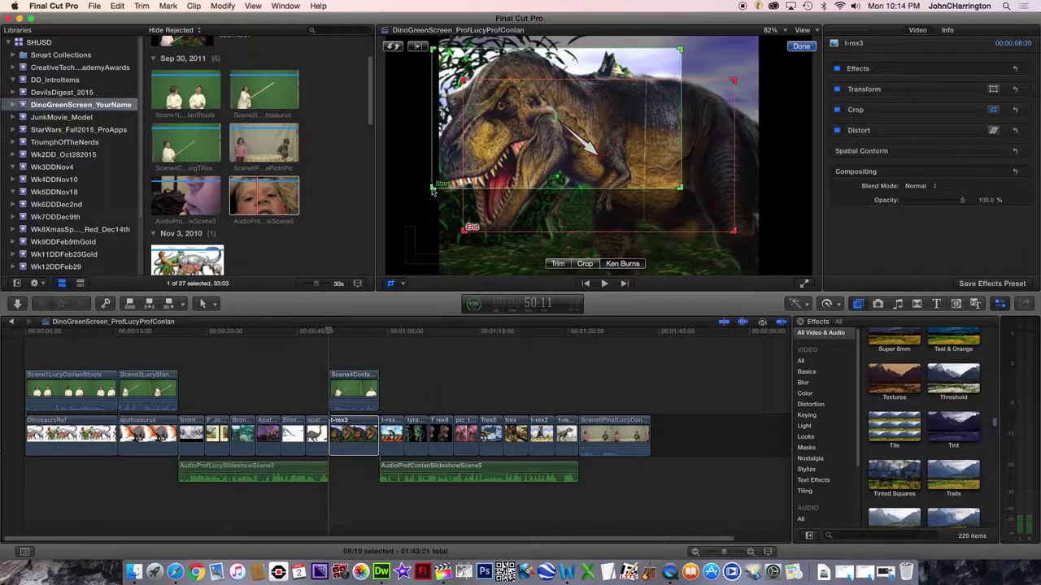
{"action": "left_click_drag", "start_coordinate": [439, 184], "coordinate": [382, 226]}
{"action": "left_click_drag", "start_coordinate": [535, 192], "coordinate": [548, 198]}
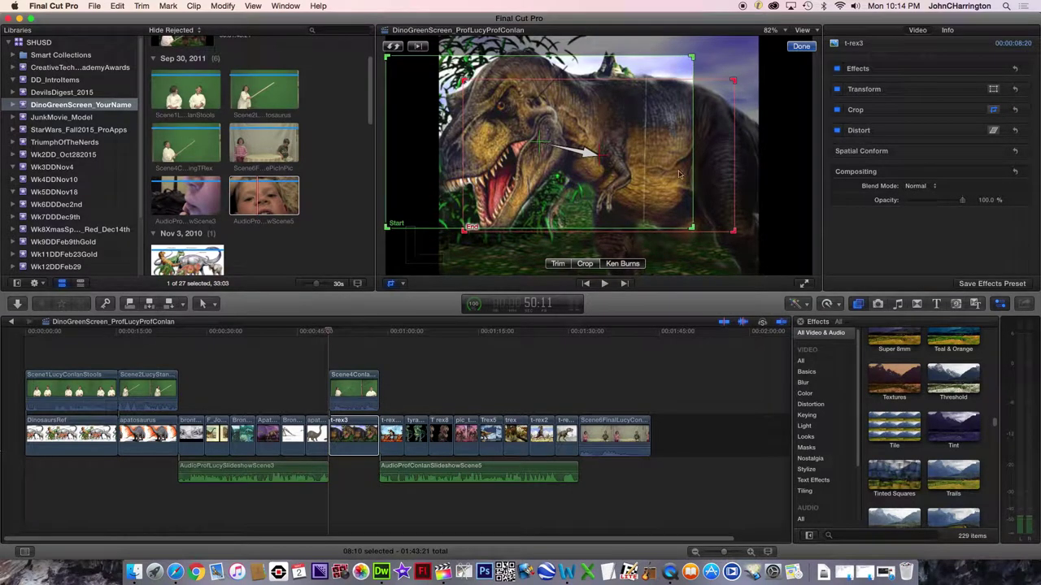
{"action": "left_click_drag", "start_coordinate": [694, 59], "coordinate": [710, 46]}
{"action": "mouse_move", "coordinate": [637, 153]}
{"action": "left_mouse_down"}
{"action": "mouse_move", "coordinate": [631, 72]}
{"action": "mouse_move", "coordinate": [671, 66]}
{"action": "left_mouse_up"}
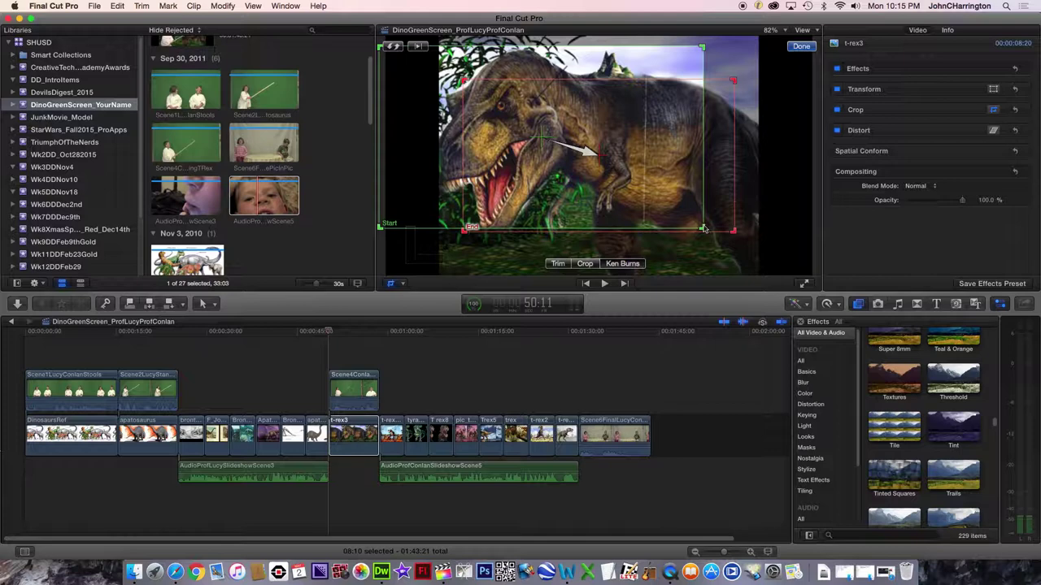
{"action": "mouse_move", "coordinate": [704, 229]}
{"action": "left_mouse_down"}
{"action": "mouse_move", "coordinate": [715, 246]}
{"action": "mouse_move", "coordinate": [732, 234]}
{"action": "mouse_move", "coordinate": [545, 160]}
{"action": "mouse_move", "coordinate": [536, 133]}
{"action": "left_mouse_up"}
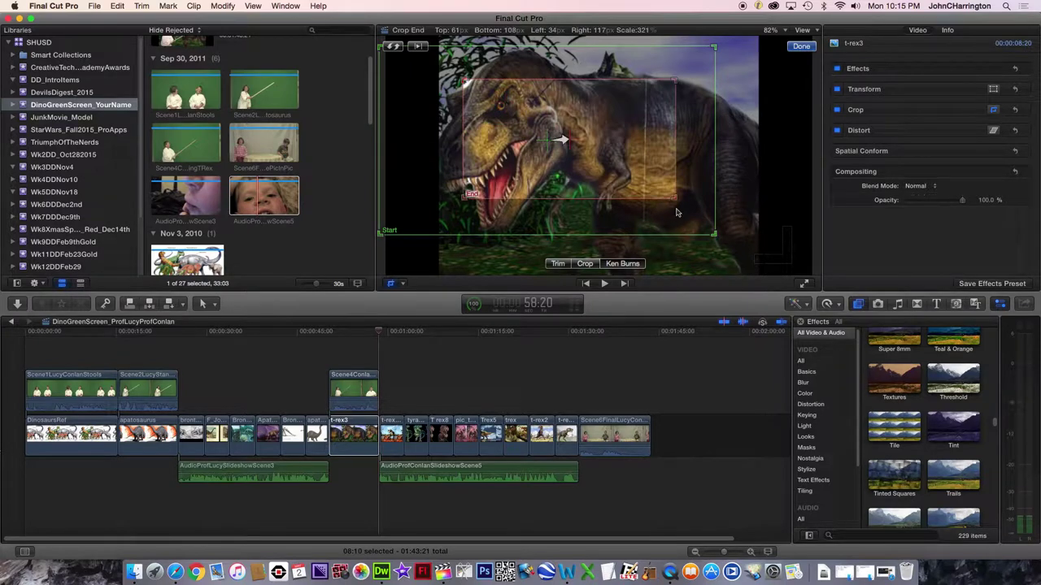
{"action": "left_click_drag", "start_coordinate": [547, 127], "coordinate": [760, 244]}
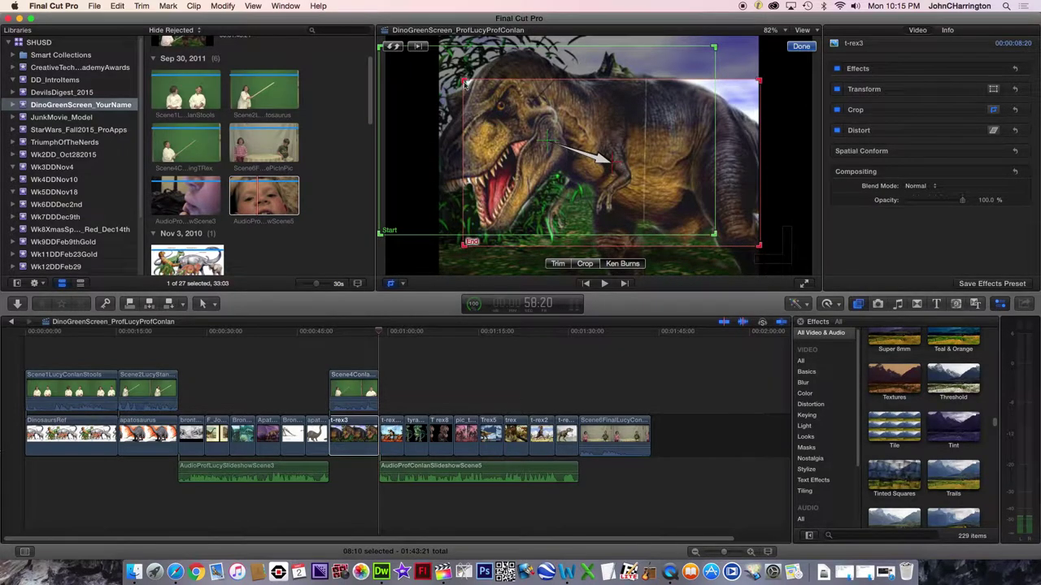
{"action": "left_click_drag", "start_coordinate": [465, 84], "coordinate": [325, 33]}
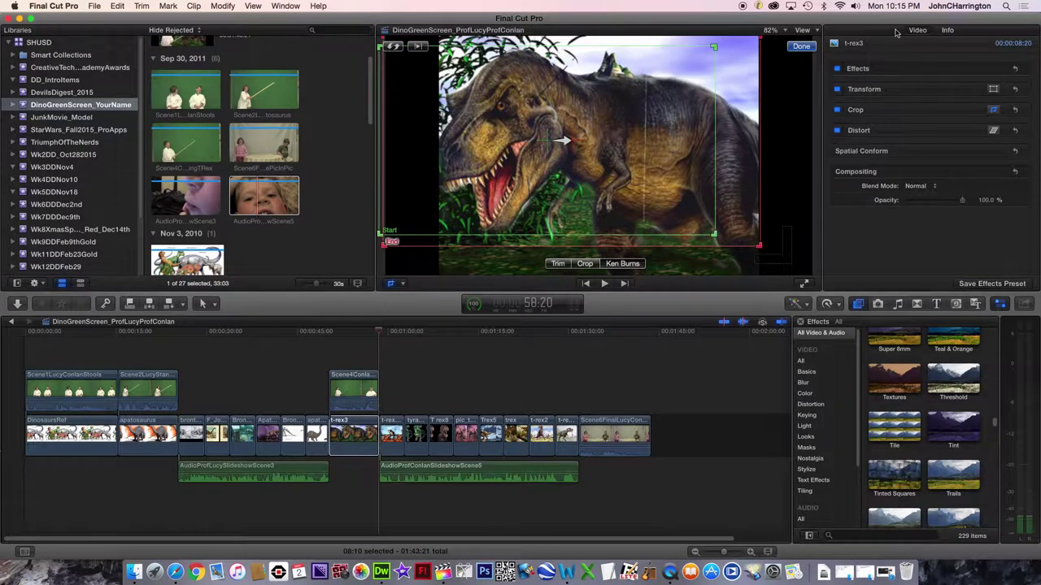
Finish the t-rex3 Ken Burns framing with Done.
{"action": "left_click", "coordinate": [803, 47]}
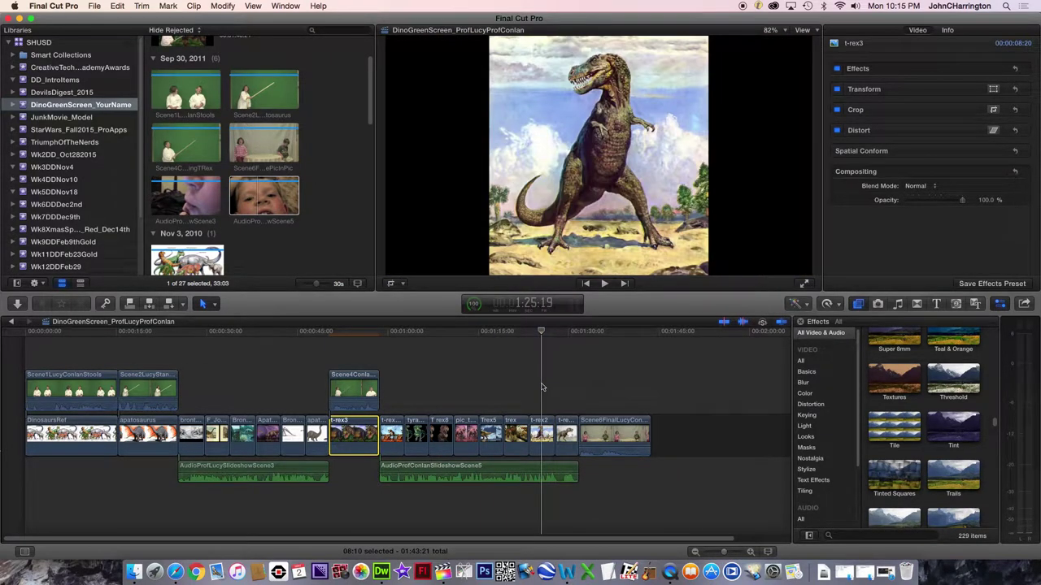
Apply a Ken Burns pan-and-zoom to the t-rex2 clip through the viewer's Crop mode.
{"action": "left_click", "coordinate": [547, 442]}
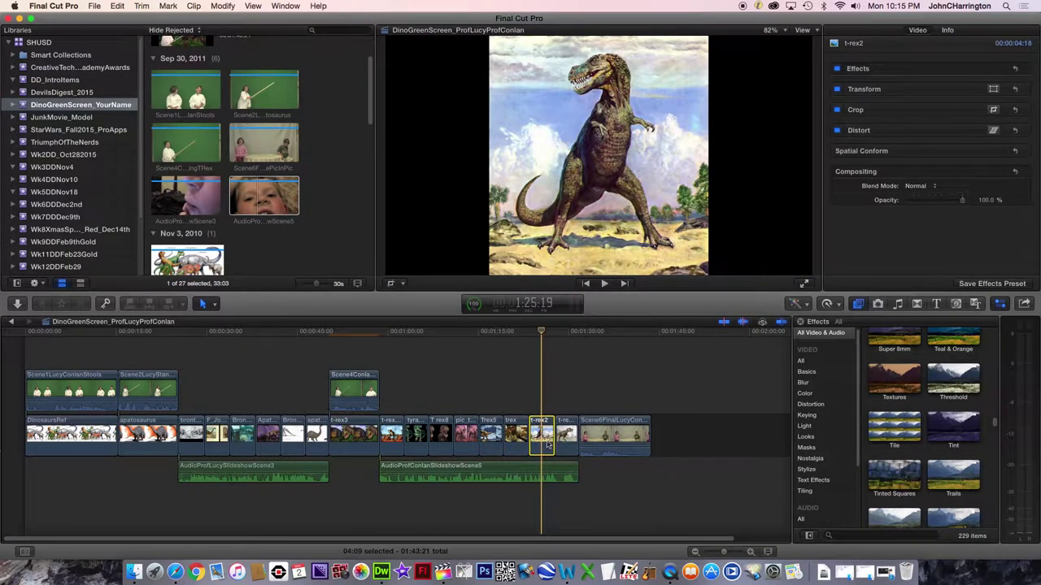
{"action": "left_click", "coordinate": [402, 284]}
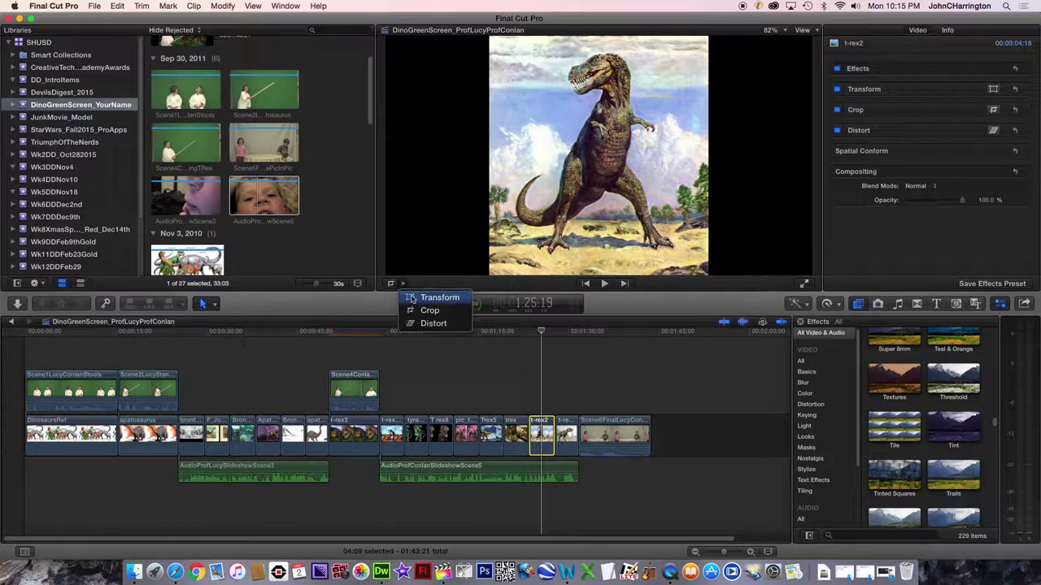
{"action": "left_click", "coordinate": [429, 311]}
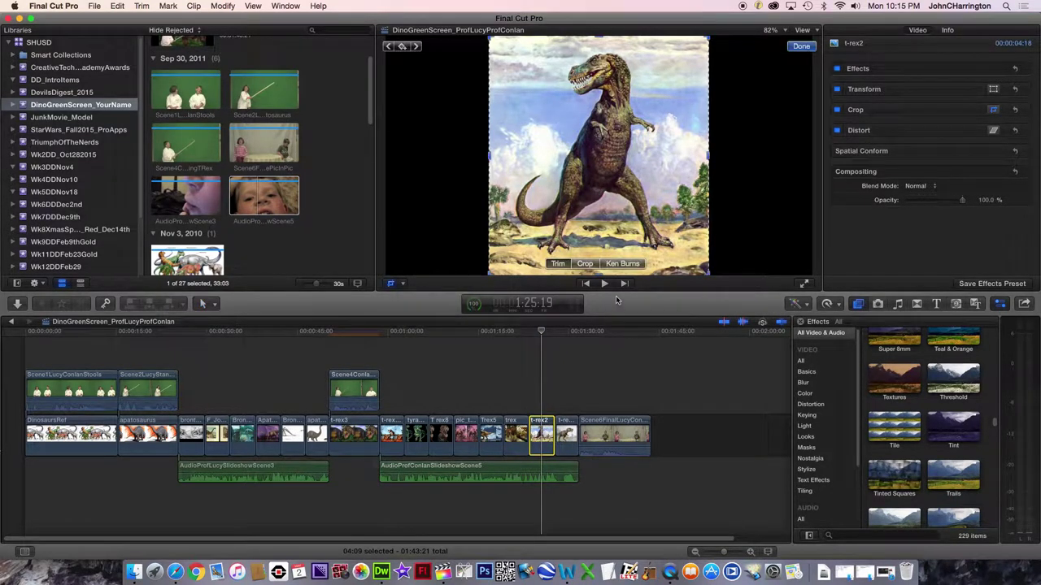
{"action": "left_click", "coordinate": [620, 264]}
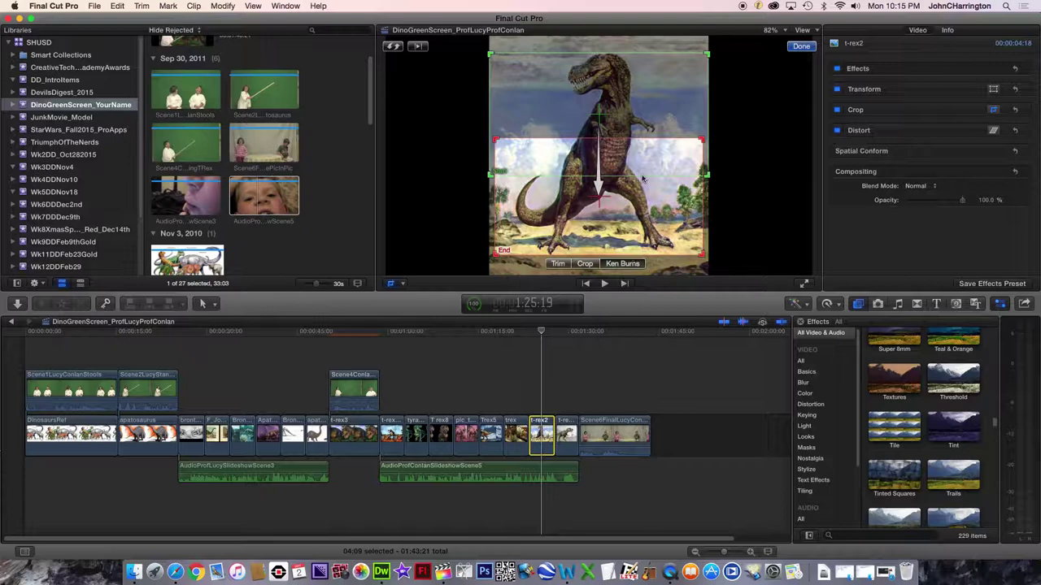
Raise the t-rex2 start frame, preview the motion, and enlarge the end frame toward the upper left.
{"action": "left_click", "coordinate": [566, 112]}
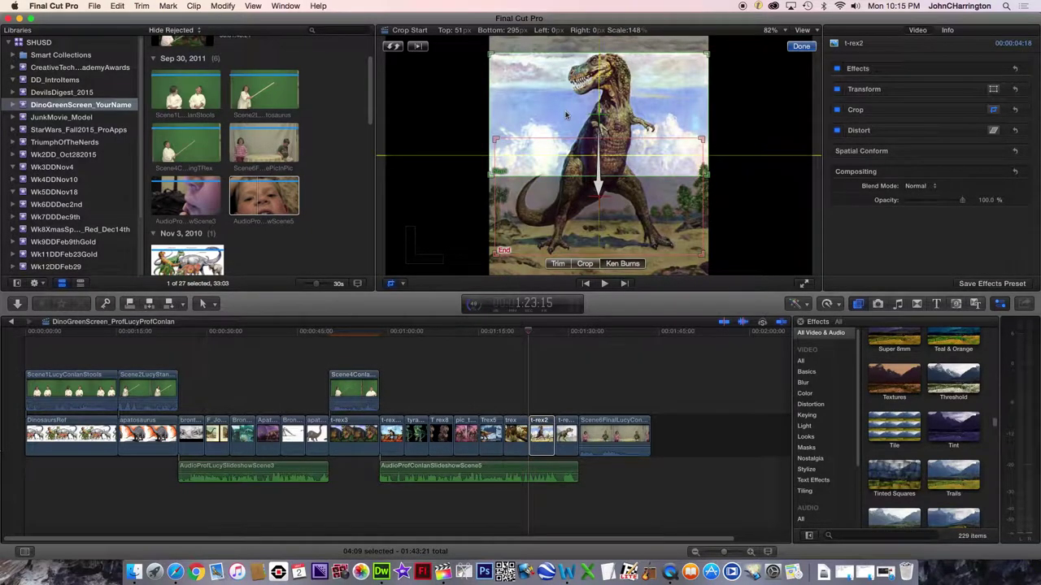
{"action": "left_click_drag", "start_coordinate": [567, 113], "coordinate": [538, 100]}
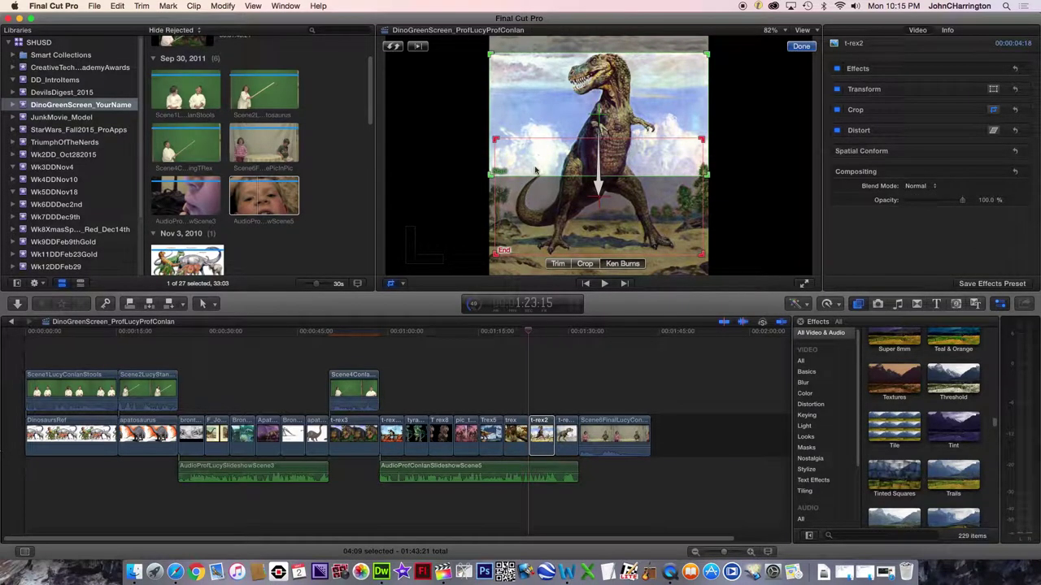
{"action": "key", "text": "space"}
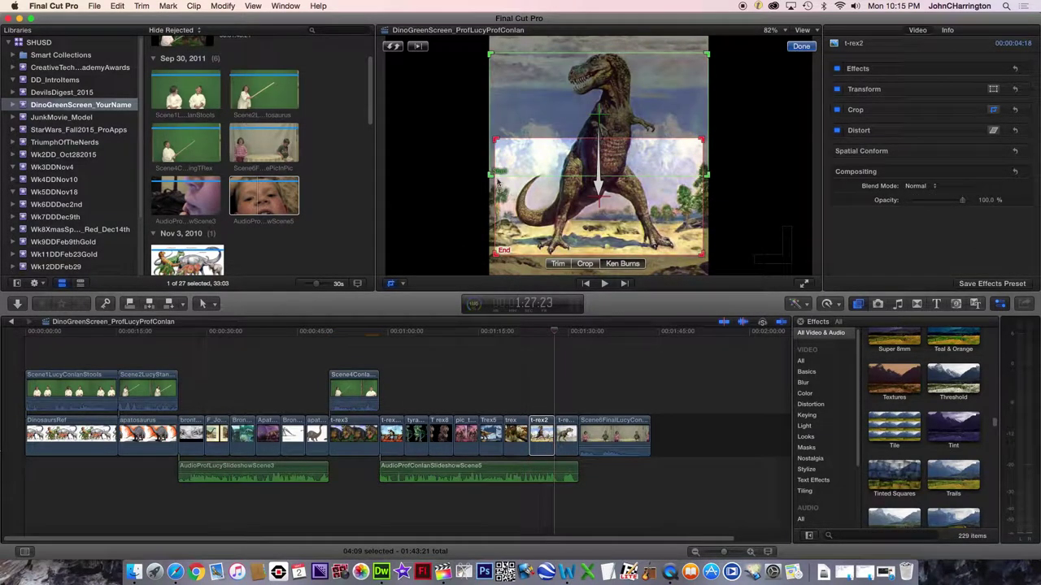
{"action": "left_click_drag", "start_coordinate": [497, 142], "coordinate": [422, 99]}
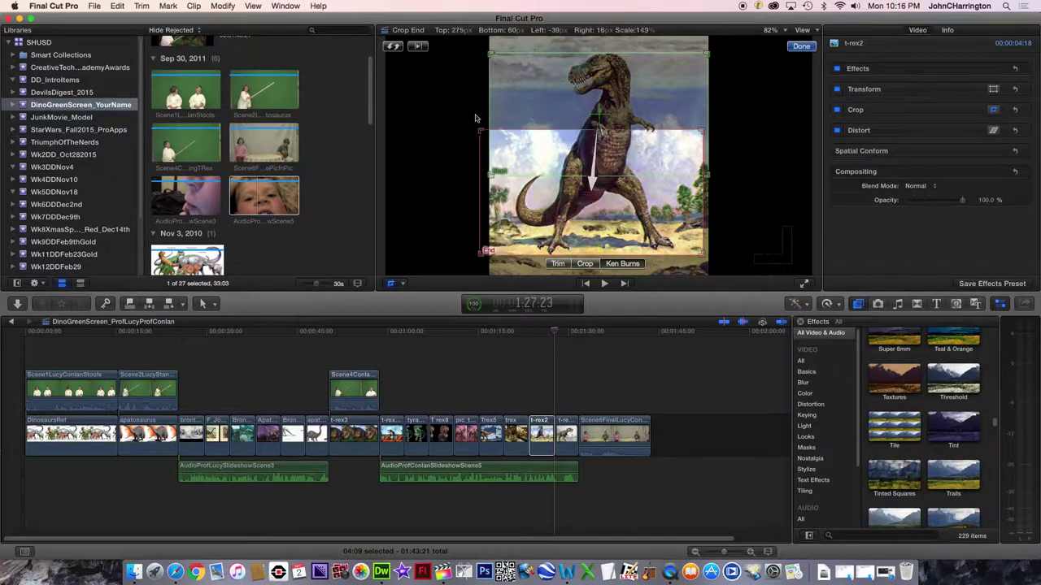
{"action": "mouse_move", "coordinate": [523, 150]}
{"action": "left_mouse_down"}
{"action": "mouse_move", "coordinate": [548, 105]}
{"action": "mouse_move", "coordinate": [560, 153]}
{"action": "left_mouse_up"}
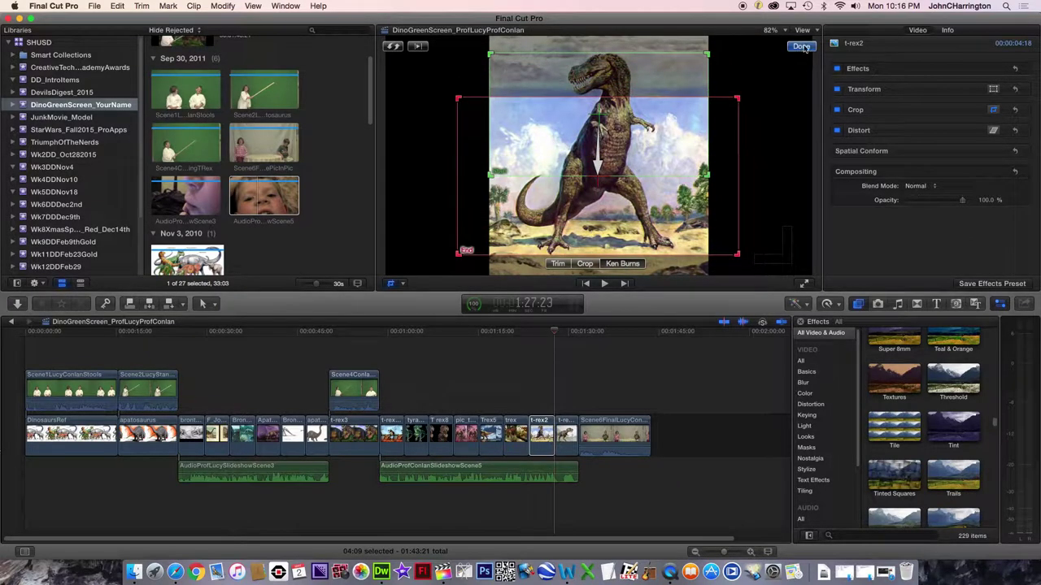
Finish the t-rex2 framing, widen the timeline zoom, and scrub t-rex2 to review its motion.
{"action": "left_click", "coordinate": [802, 47]}
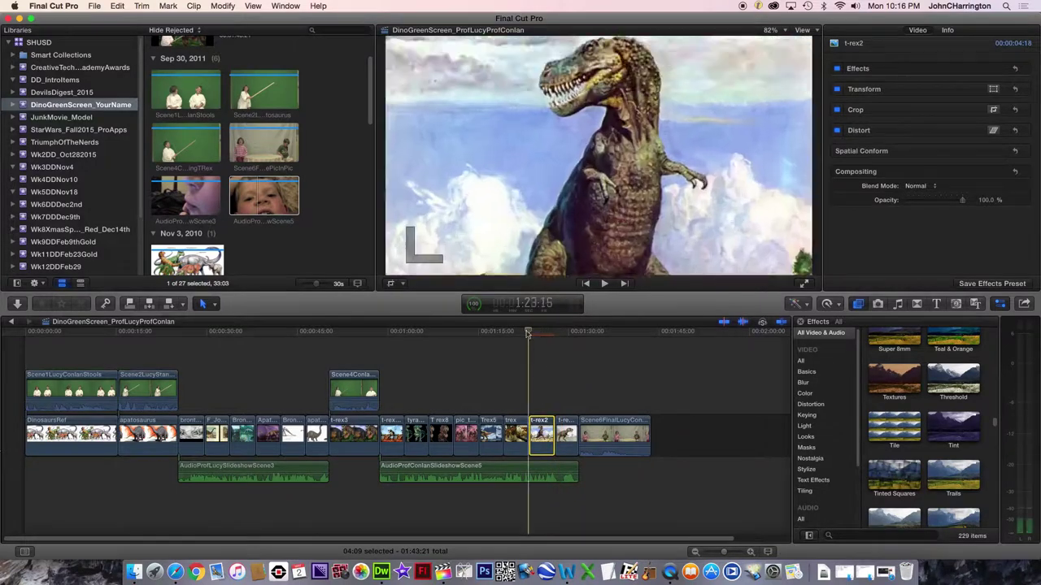
{"action": "left_click_drag", "start_coordinate": [722, 552], "coordinate": [731, 554]}
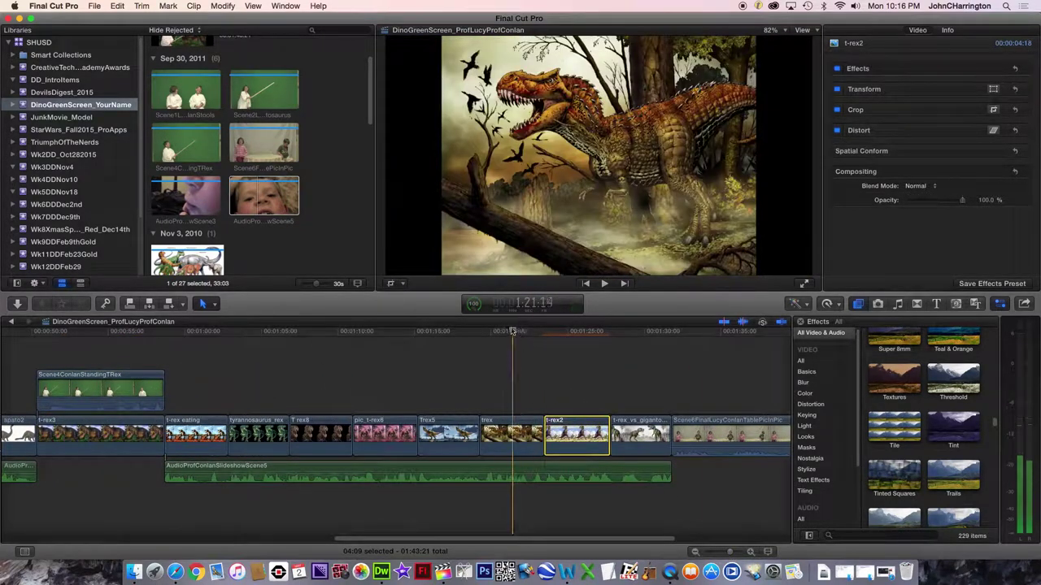
{"action": "mouse_move", "coordinate": [512, 331]}
{"action": "left_mouse_down"}
{"action": "mouse_move", "coordinate": [610, 343]}
{"action": "mouse_move", "coordinate": [525, 342]}
{"action": "mouse_move", "coordinate": [600, 346]}
{"action": "mouse_move", "coordinate": [573, 350]}
{"action": "left_mouse_up"}
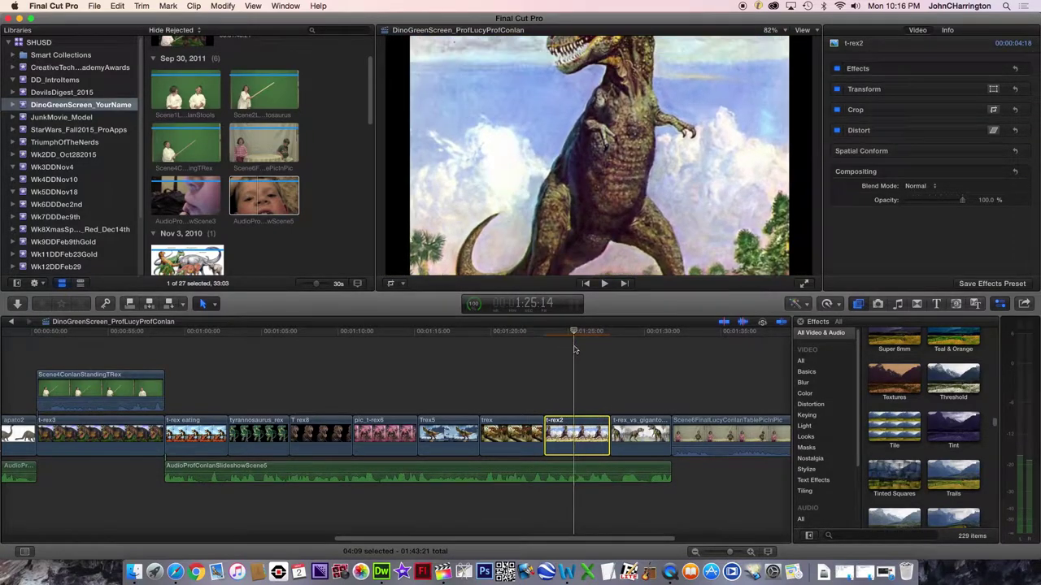
Reopen Ken Burns mode on t-rex2 from its first frame.
{"action": "left_click", "coordinate": [402, 284]}
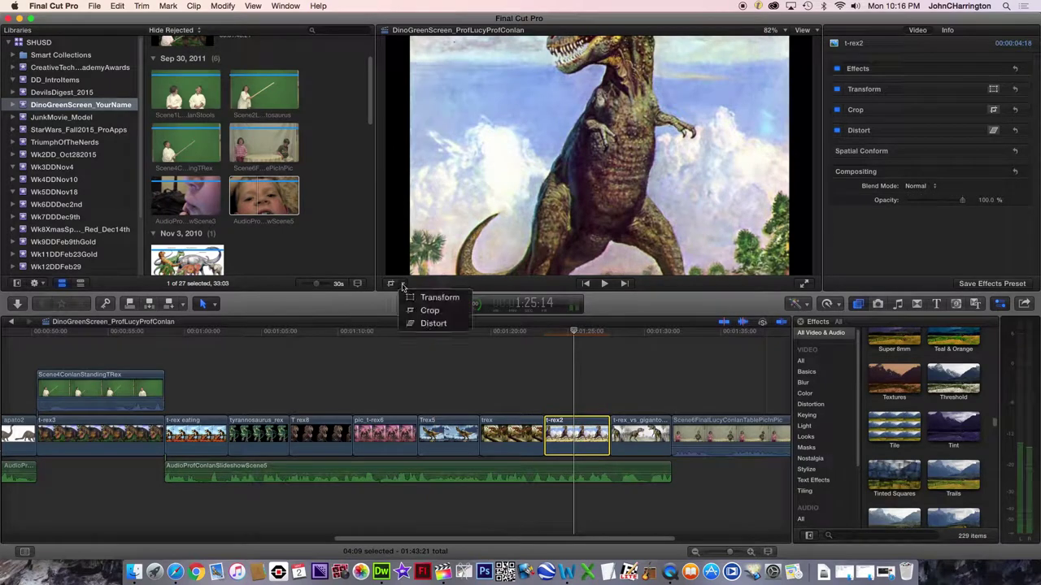
{"action": "left_click", "coordinate": [444, 316]}
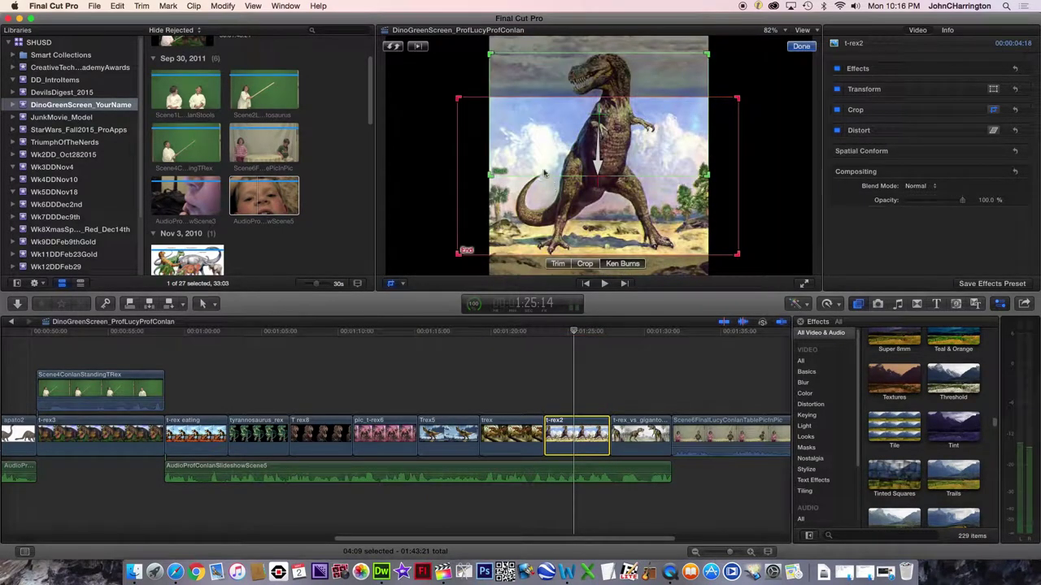
{"action": "key", "text": "Up"}
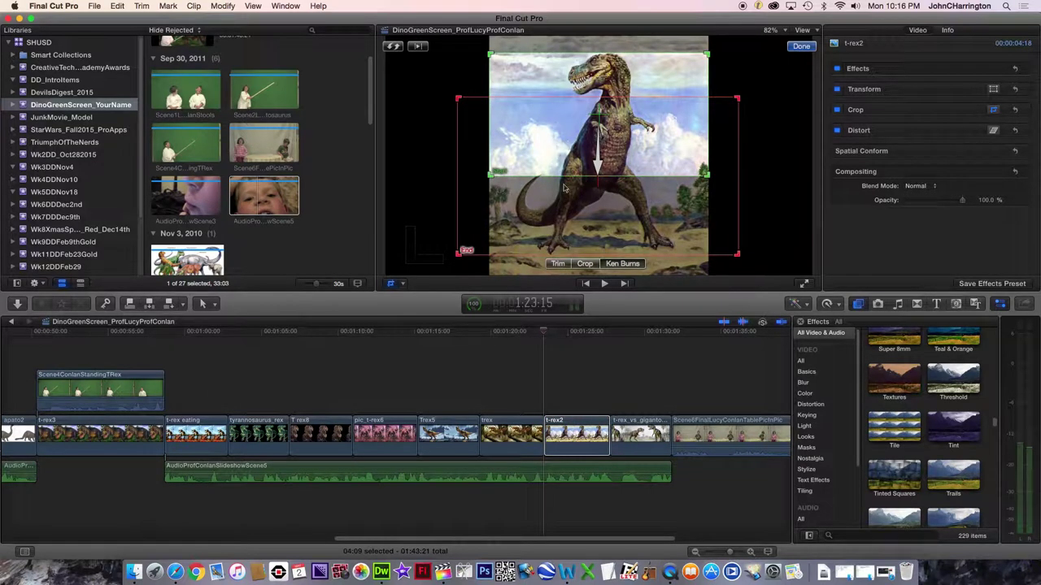
{"action": "left_click", "coordinate": [562, 266]}
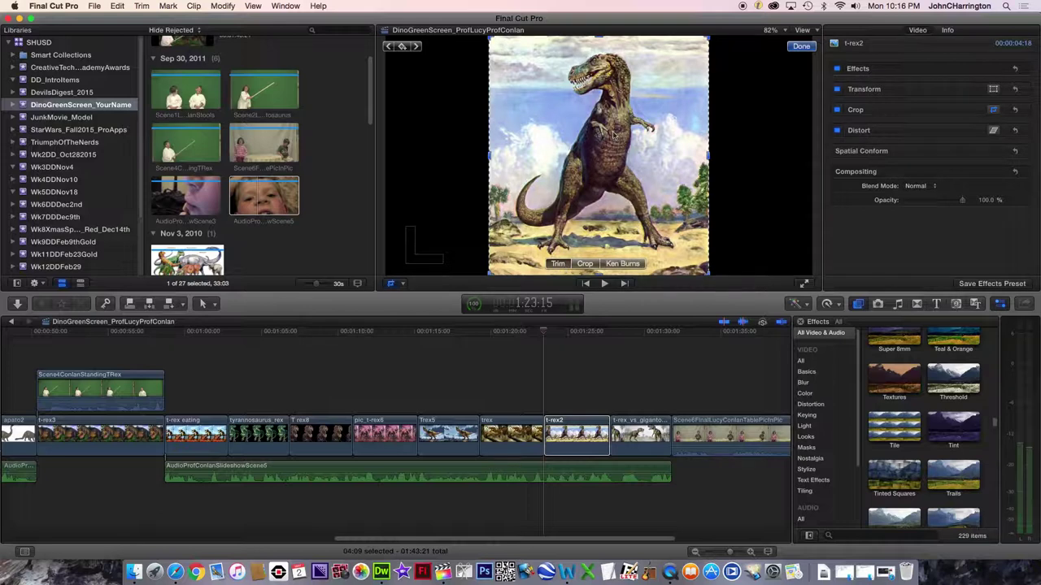
{"action": "left_click", "coordinate": [630, 265]}
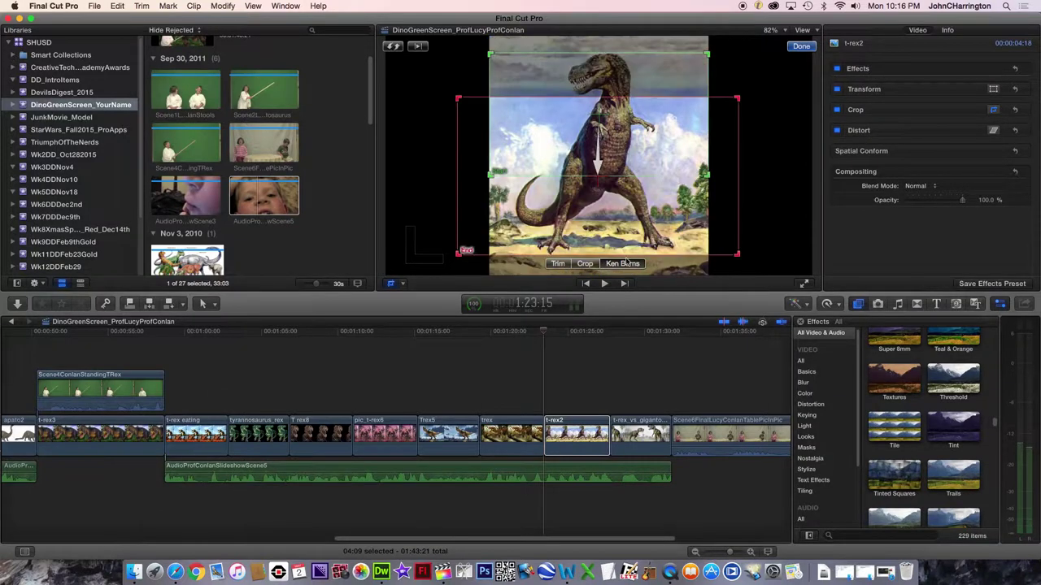
Shrink the start frame around the dinosaur's head and enlarge the raised end frame.
{"action": "mouse_move", "coordinate": [561, 136]}
{"action": "left_mouse_down"}
{"action": "mouse_move", "coordinate": [577, 93]}
{"action": "mouse_move", "coordinate": [601, 119]}
{"action": "left_mouse_up"}
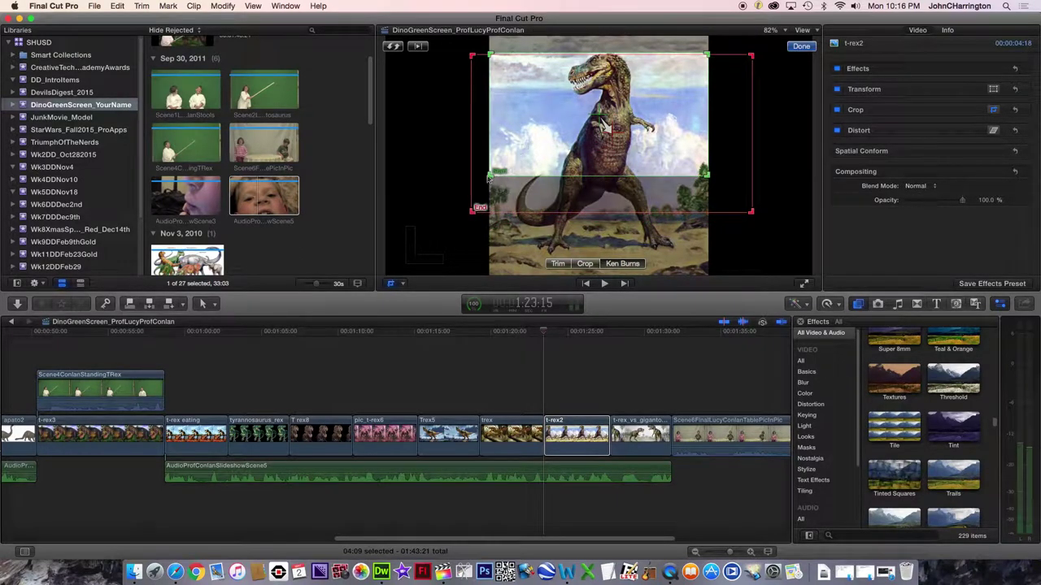
{"action": "left_click_drag", "start_coordinate": [490, 175], "coordinate": [534, 151]}
{"action": "left_click_drag", "start_coordinate": [592, 120], "coordinate": [577, 121]}
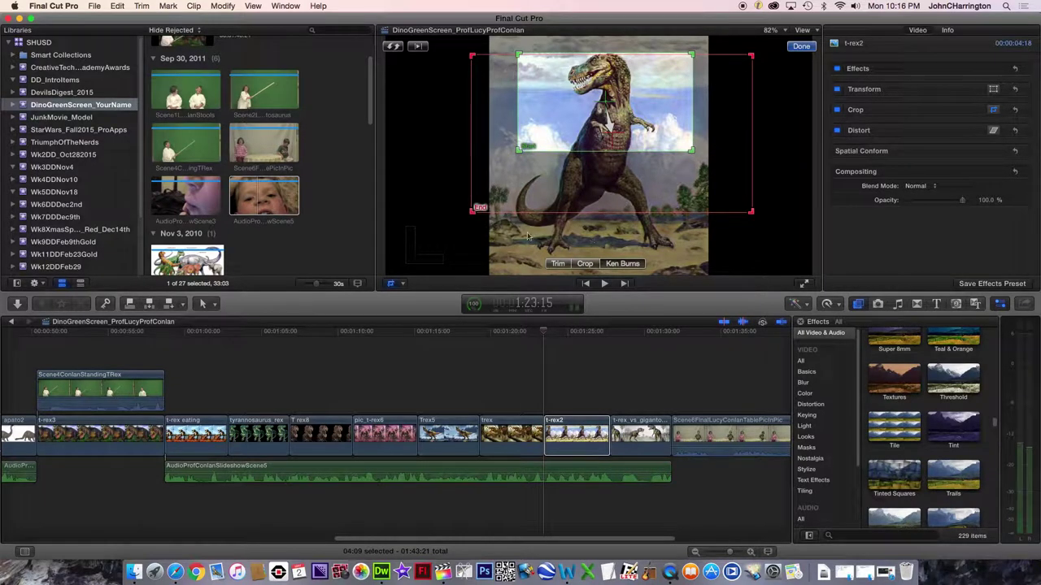
{"action": "left_click_drag", "start_coordinate": [472, 213], "coordinate": [462, 217]}
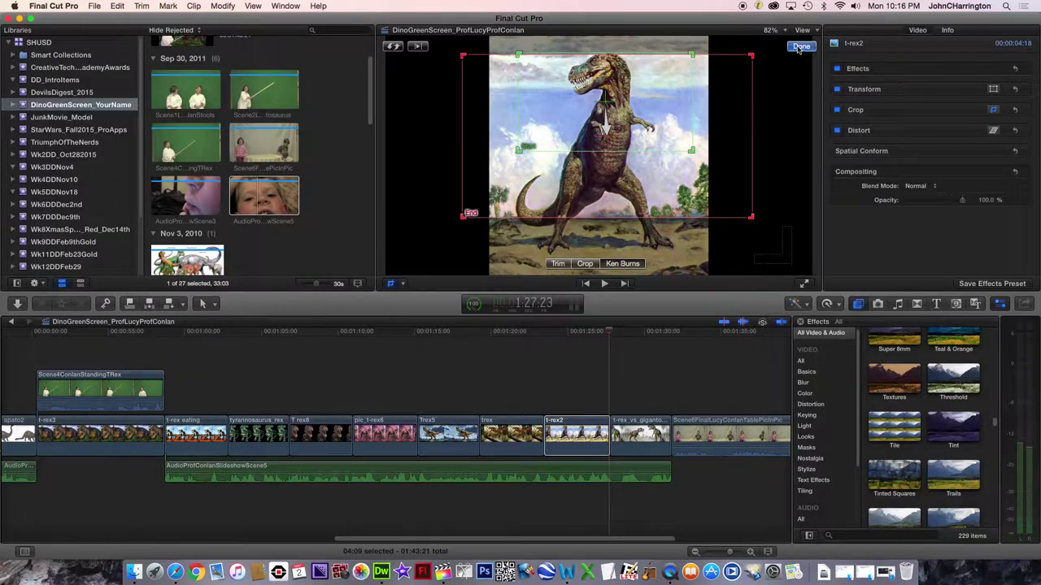
Close Ken Burns editing and play t-rex2 from its start to review the zoom-out.
{"action": "left_click", "coordinate": [800, 46]}
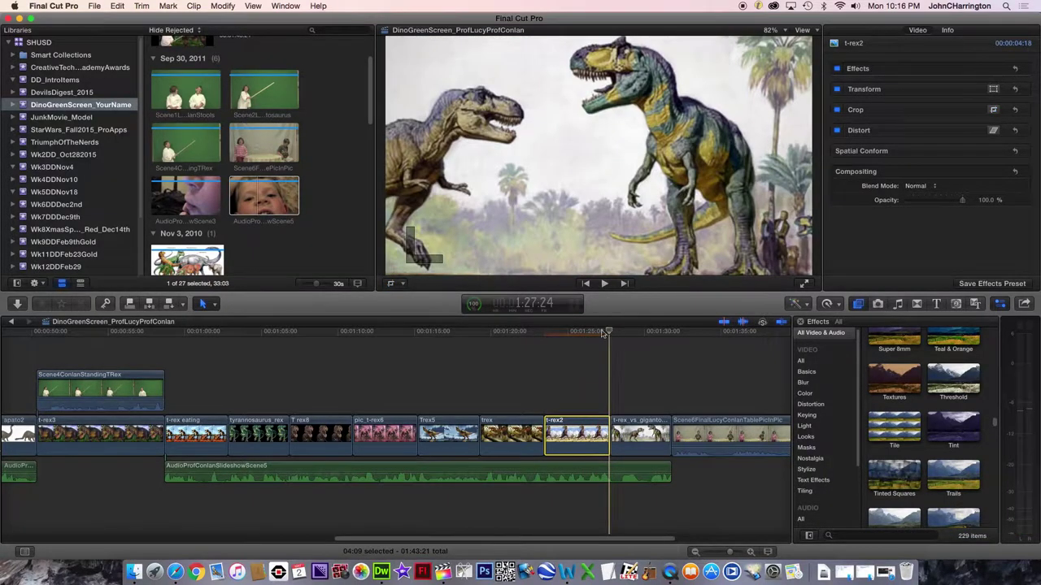
{"action": "mouse_move", "coordinate": [609, 333]}
{"action": "left_mouse_down"}
{"action": "mouse_move", "coordinate": [546, 345]}
{"action": "mouse_move", "coordinate": [597, 355]}
{"action": "left_mouse_up"}
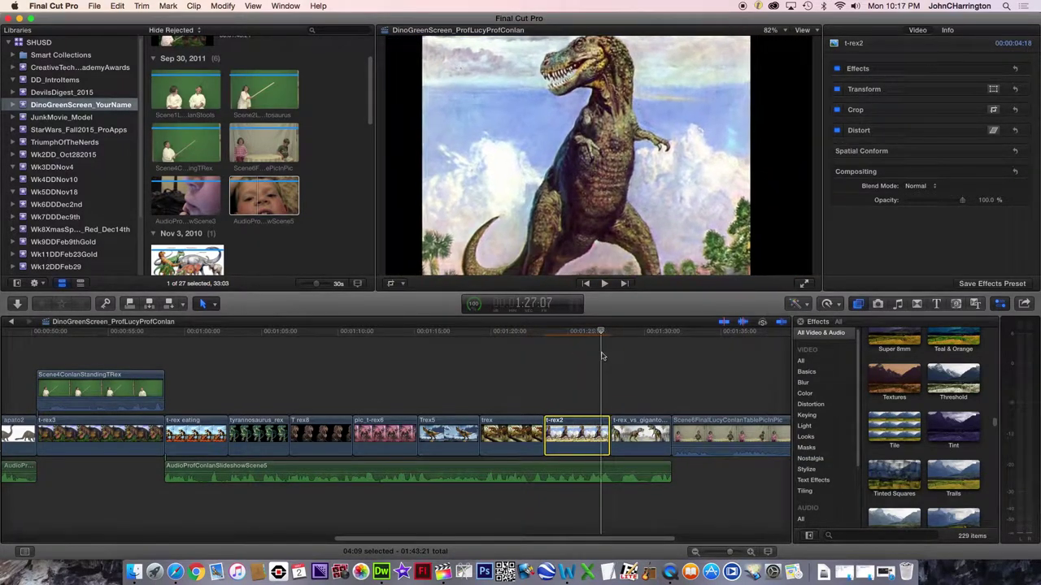
{"action": "key", "text": "s"}
{"action": "key", "text": "space"}
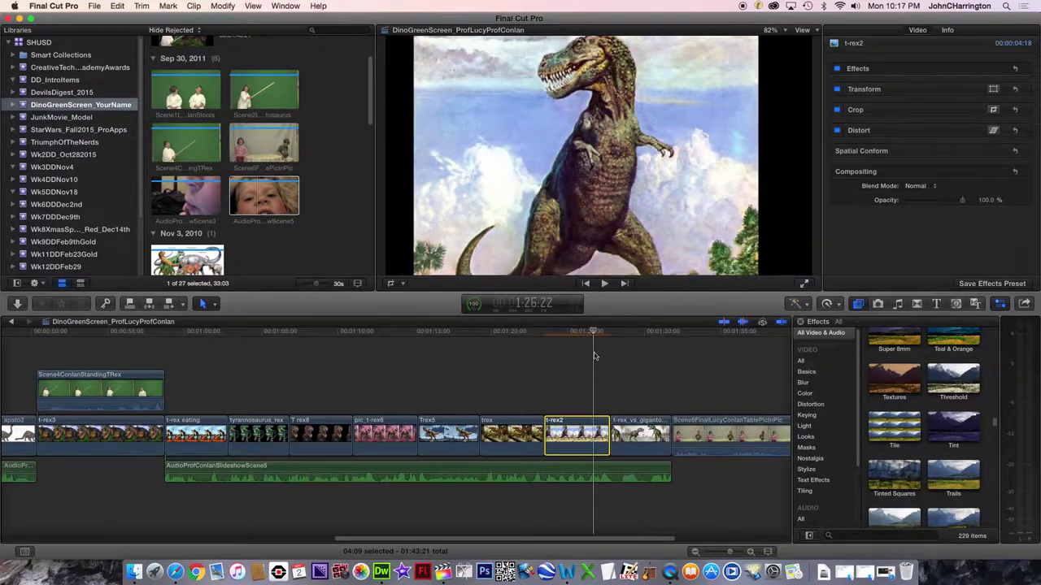
{"action": "key", "text": "l"}
{"action": "mouse_move", "coordinate": [546, 352]}
{"action": "left_mouse_down"}
{"action": "mouse_move", "coordinate": [598, 362]}
{"action": "mouse_move", "coordinate": [544, 364]}
{"action": "mouse_move", "coordinate": [659, 379]}
{"action": "left_mouse_up"}
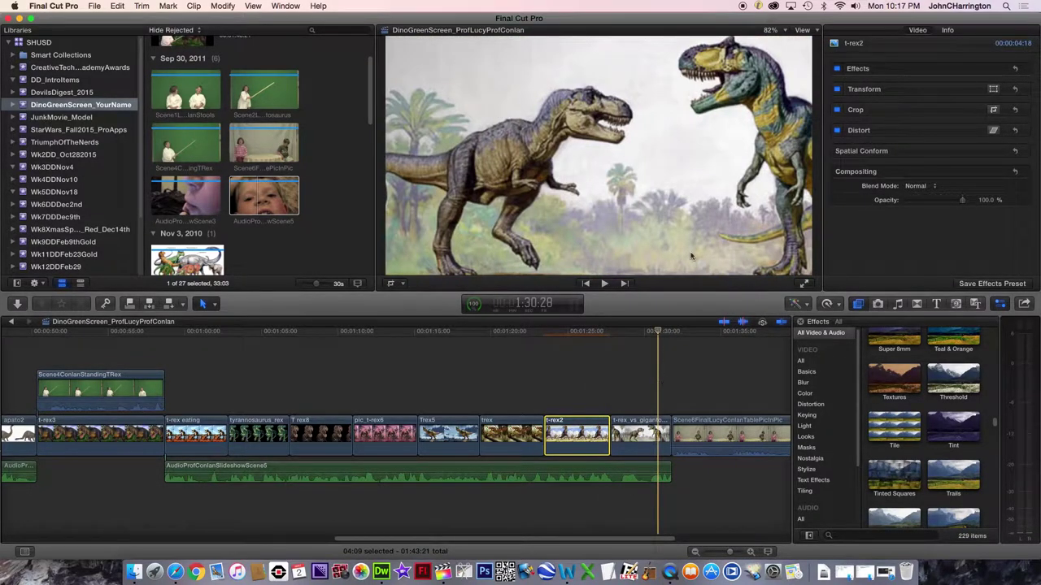